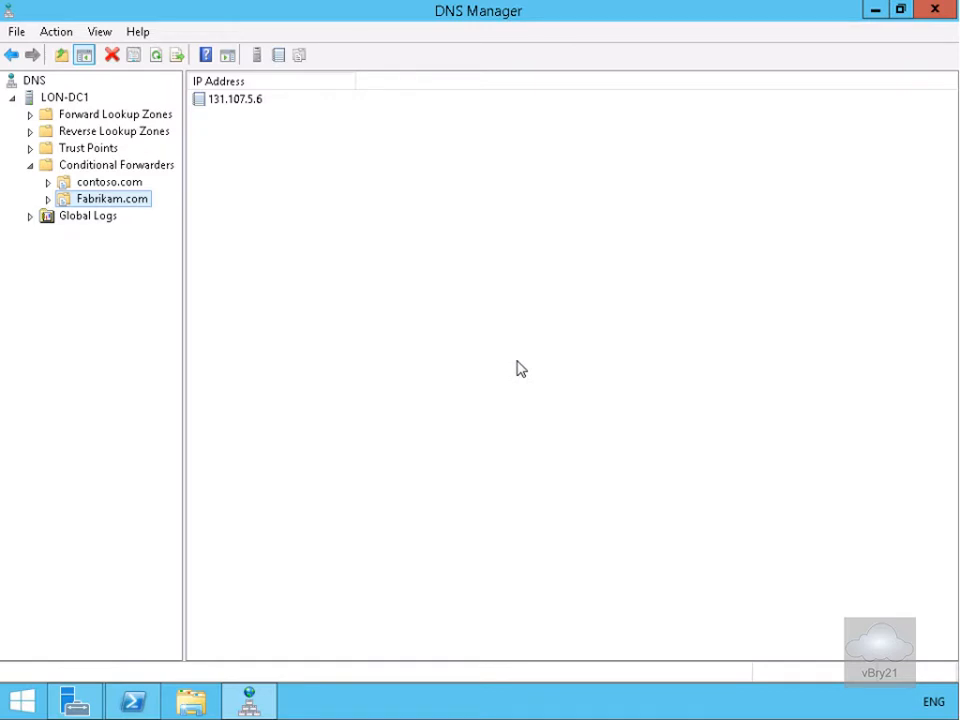
Begin a new IPv4 reverse lookup zone as an Active Directory-integrated primary zone, replicated to all DNS servers in the Adatum.com domain
click(96, 131)
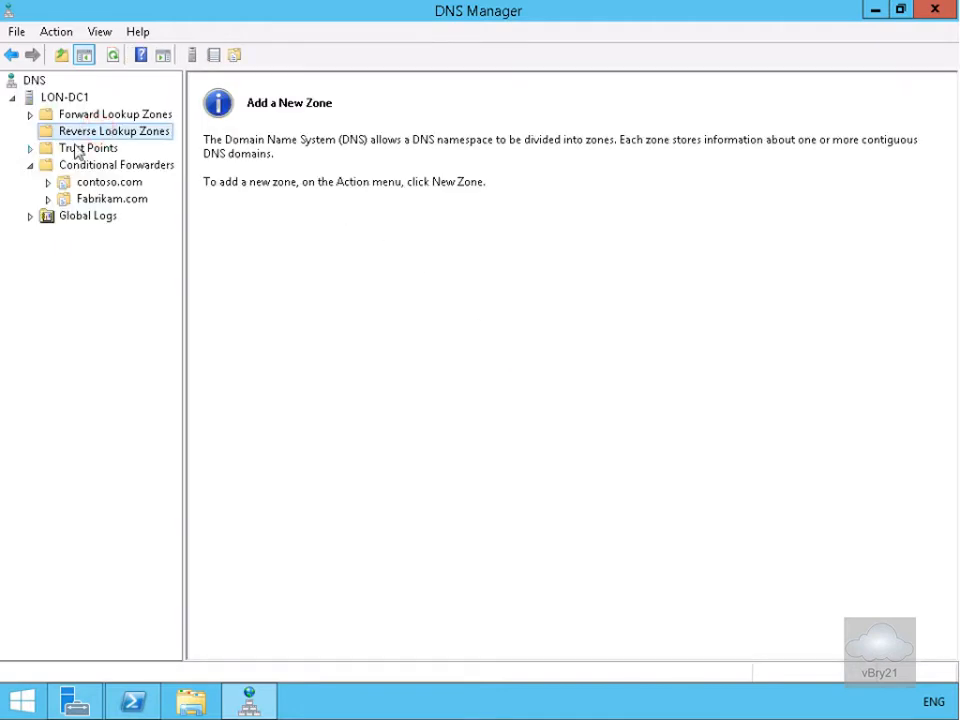
right_click(74, 134)
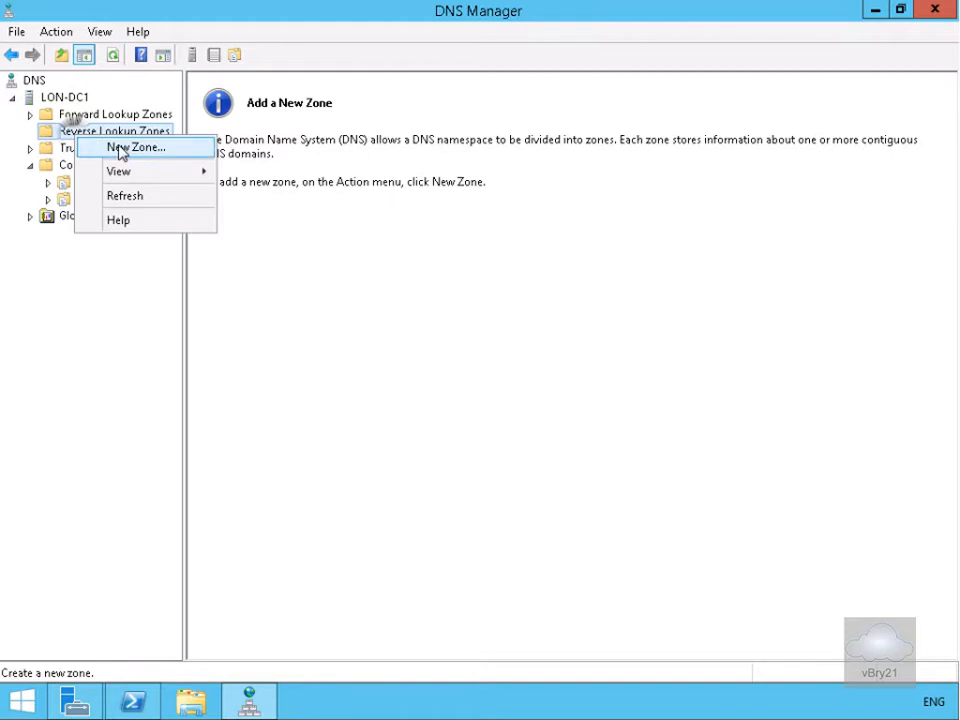
click(120, 148)
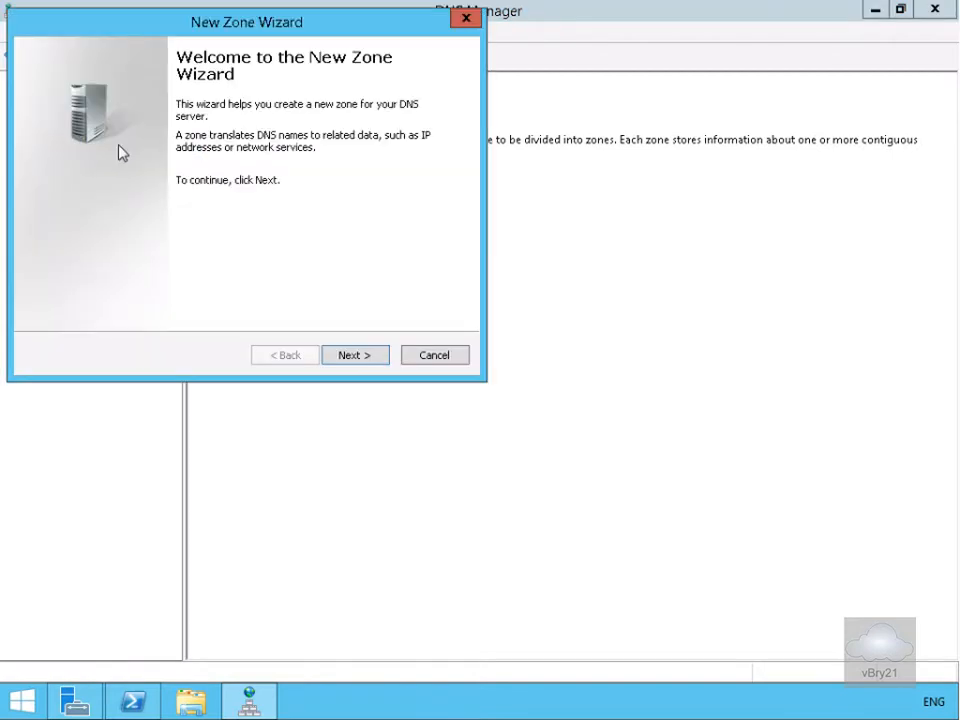
click(343, 357)
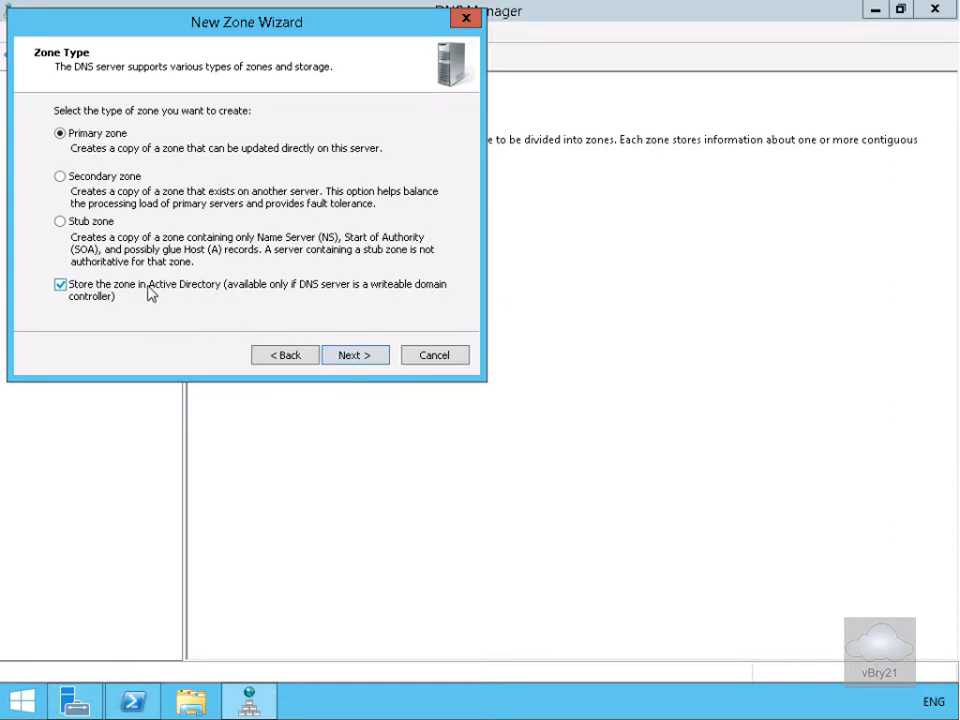
click(352, 356)
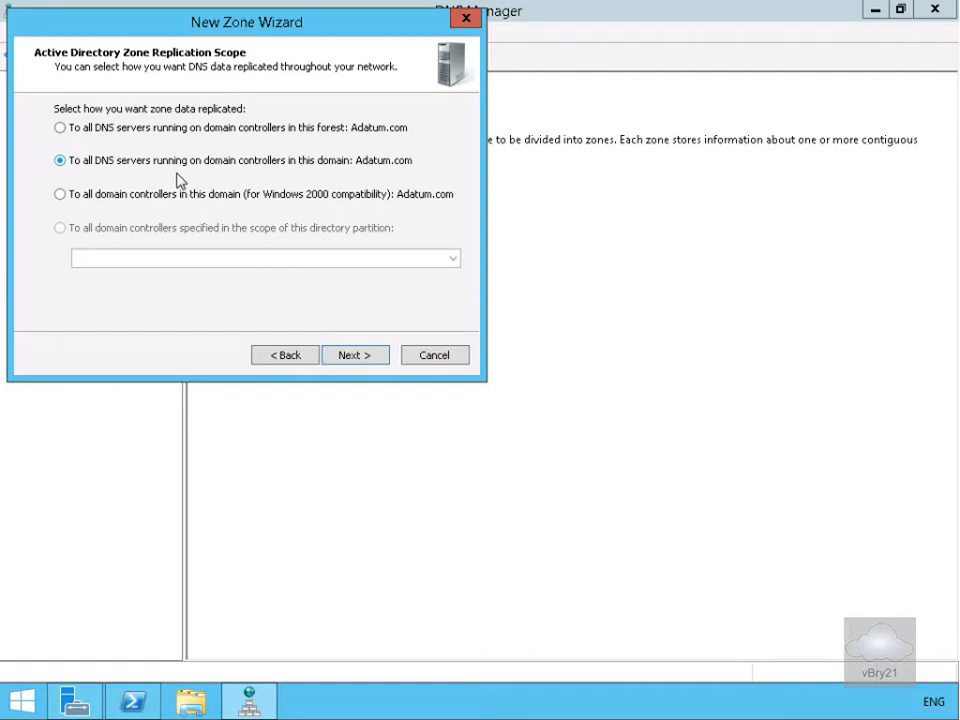
click(352, 357)
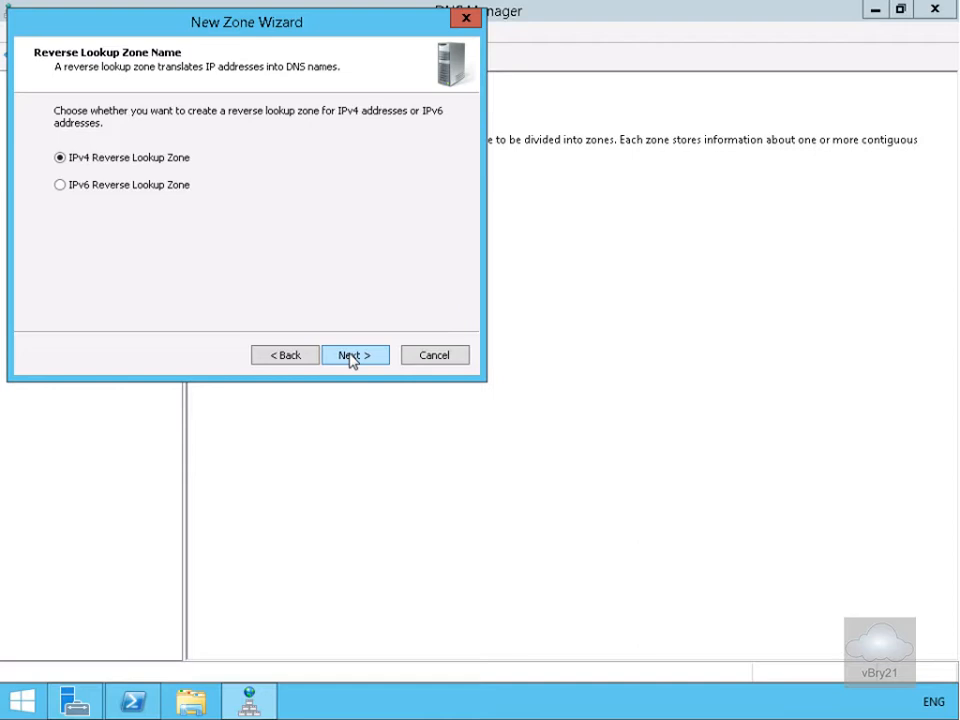
click(352, 357)
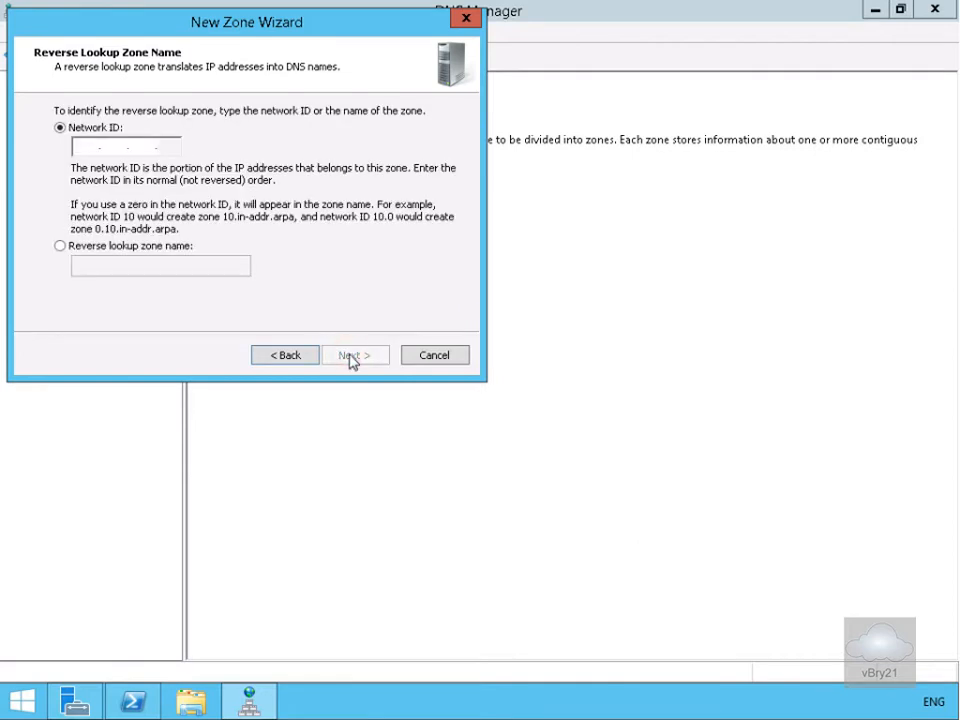
Identify the reverse lookup zone by network ID 172.16, allow only secure dynamic updates, and finish creating it
click(94, 149)
text(172 .)
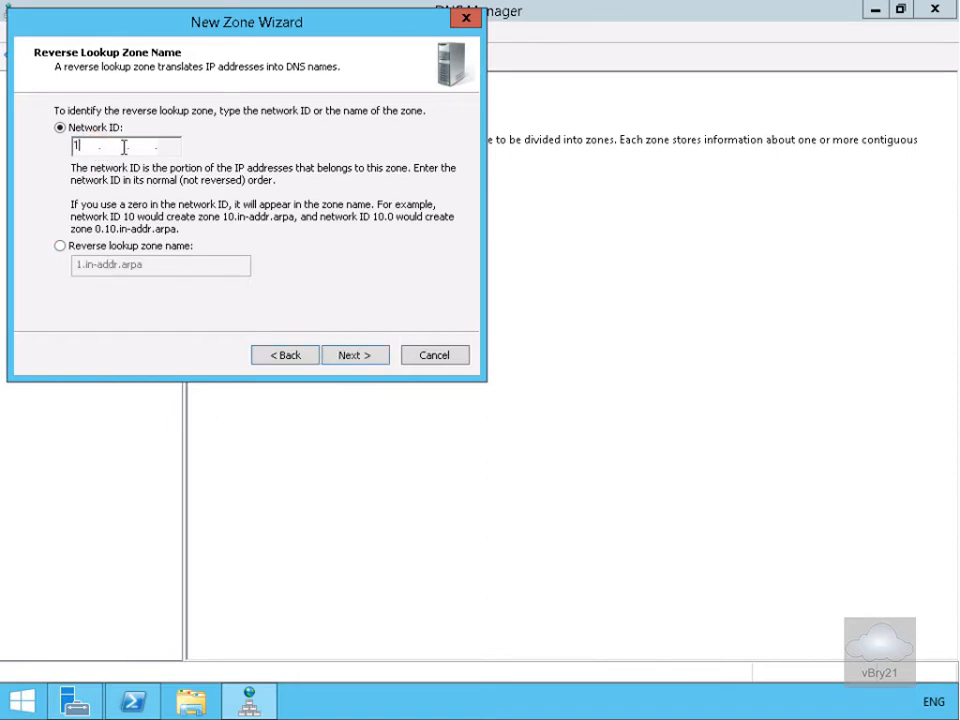
text(16)
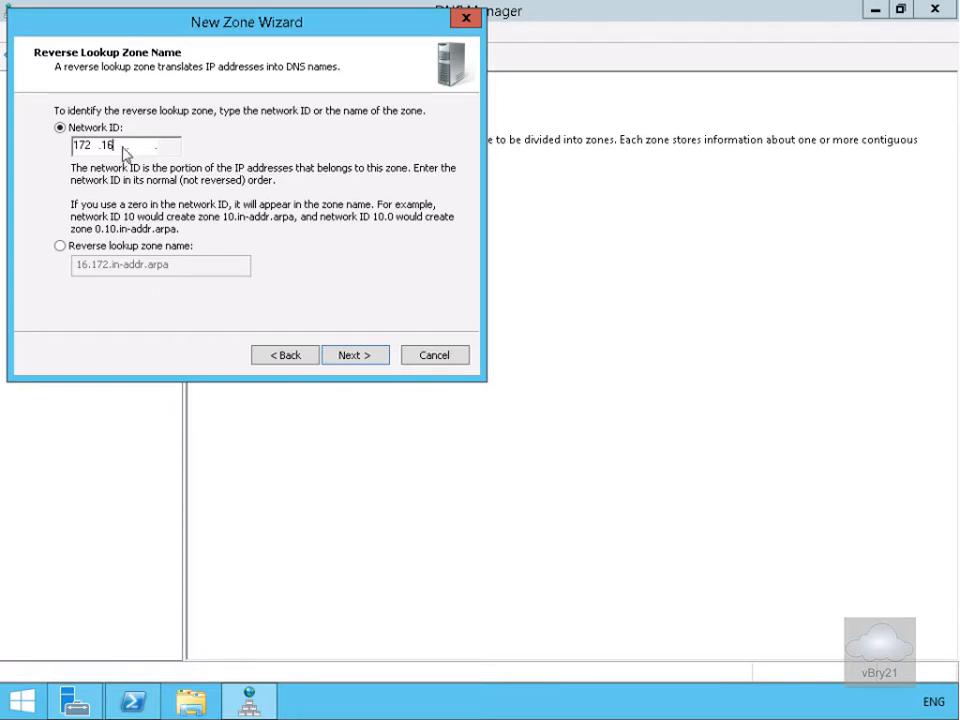
click(355, 358)
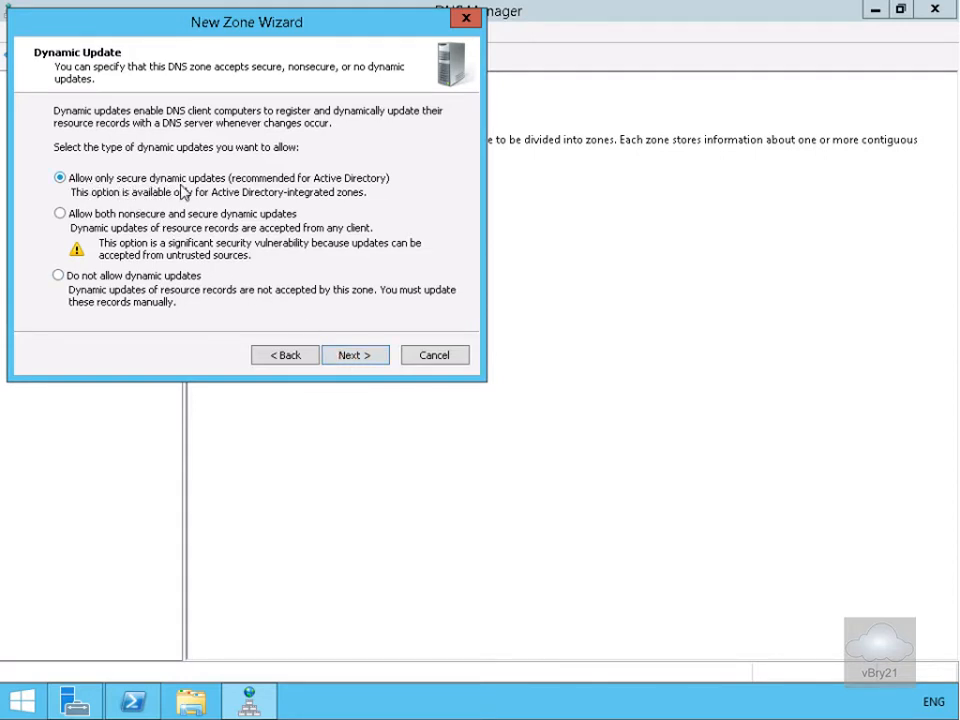
click(351, 358)
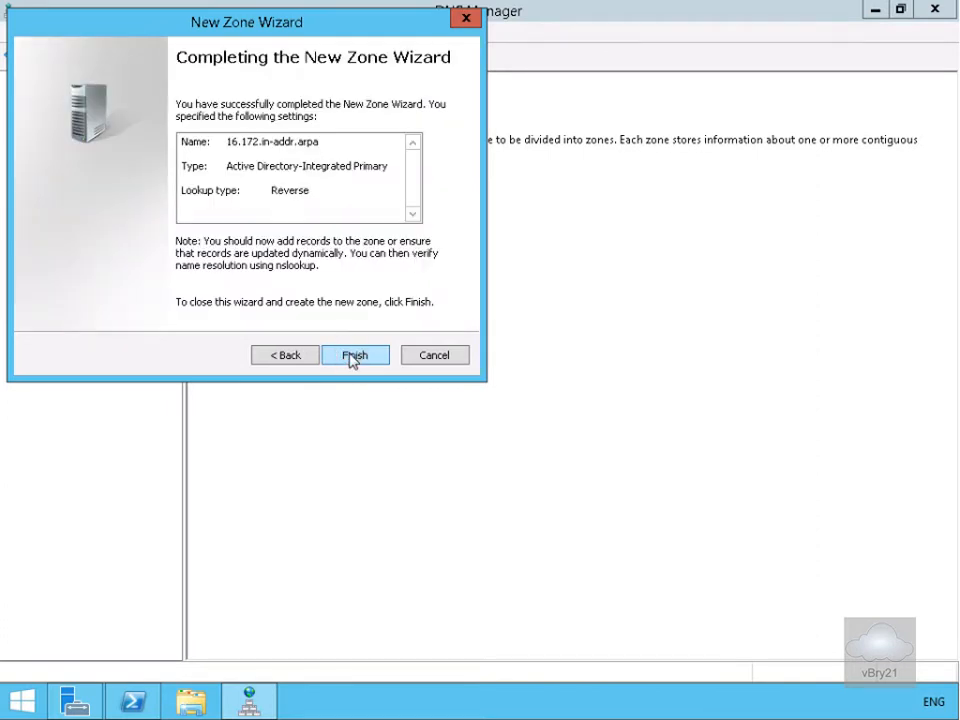
click(352, 357)
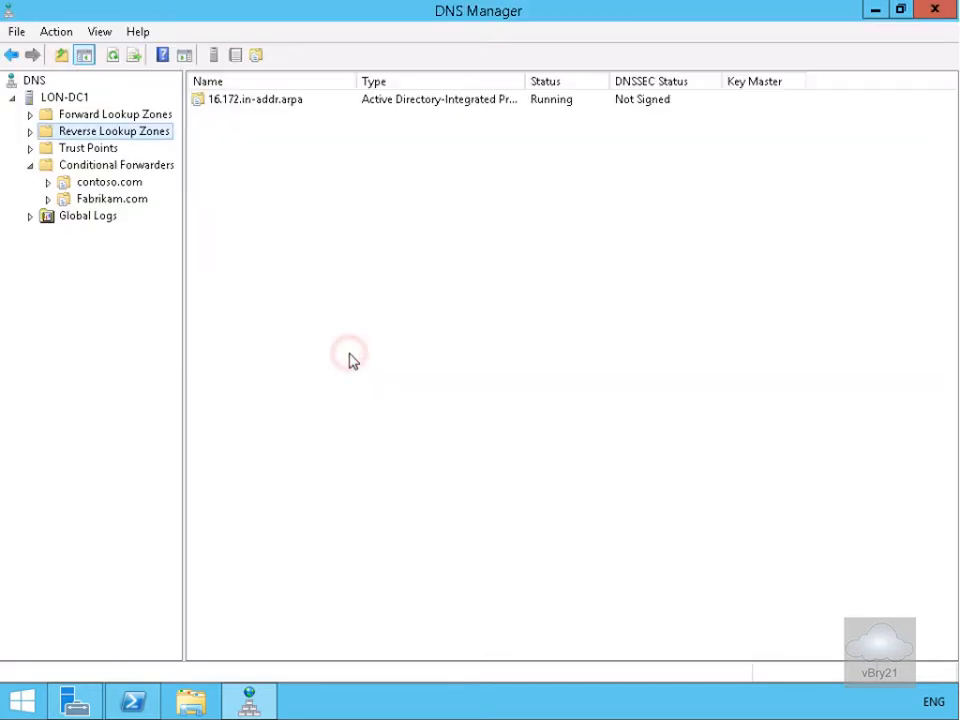
Register the server with ipconfig /registerdns at the command prompt, and refresh the 16.172.in-addr.arpa zone's records in DNS Manager
click(30, 132)
click(110, 150)
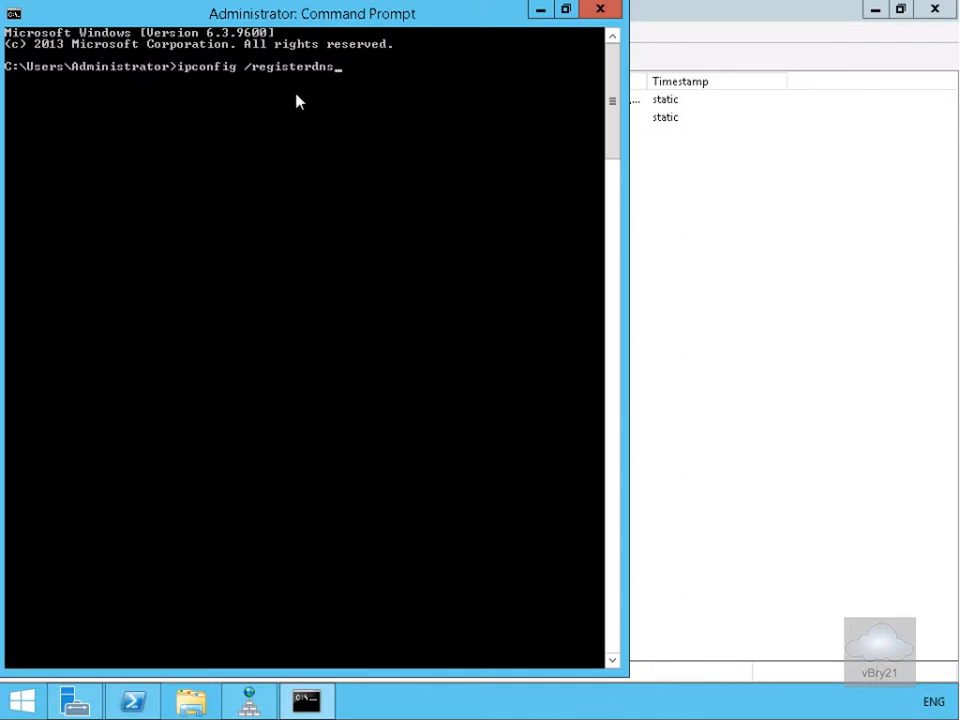
key(Return)
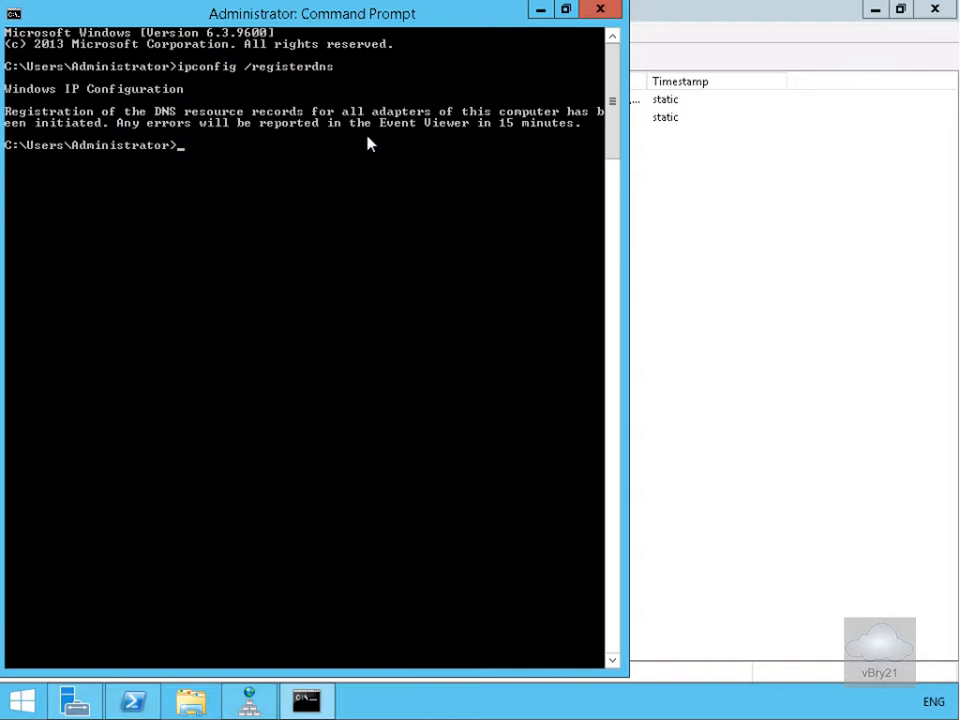
click(778, 243)
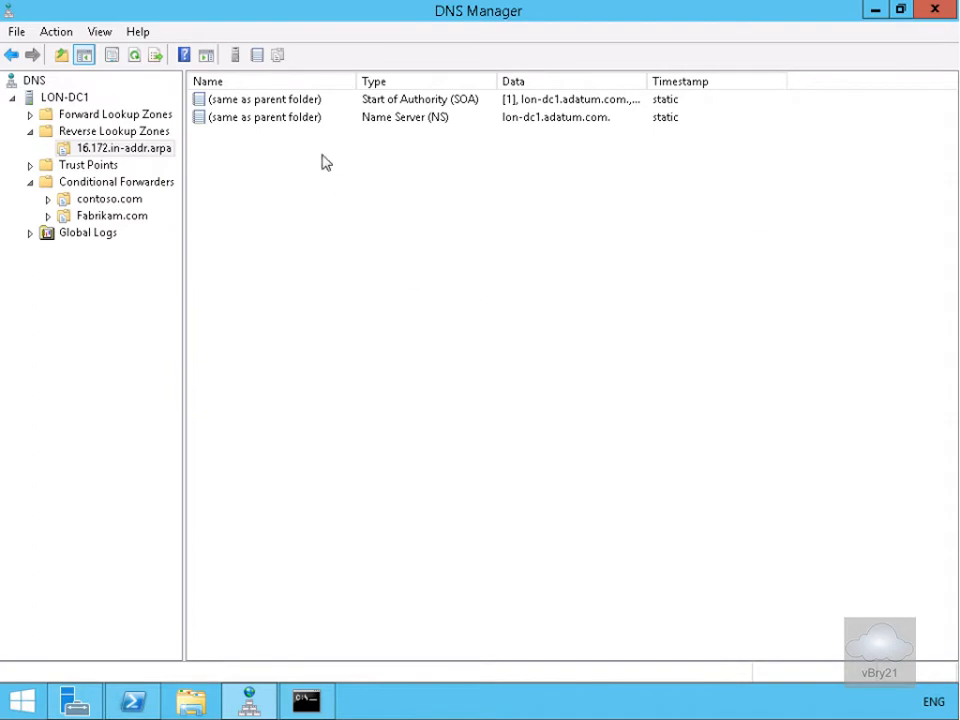
click(133, 55)
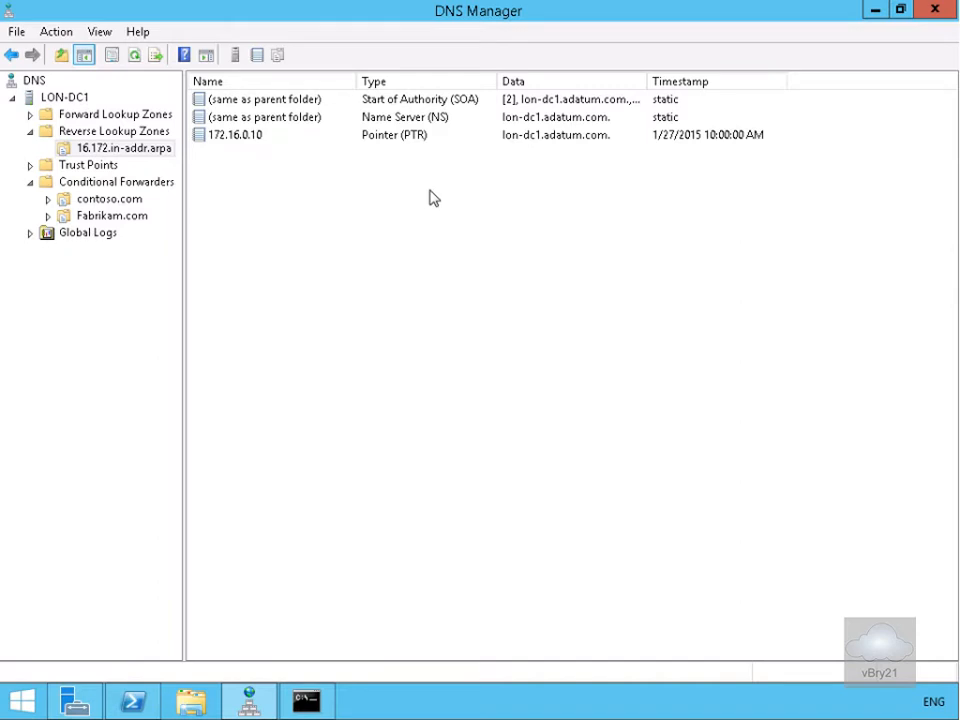
click(31, 115)
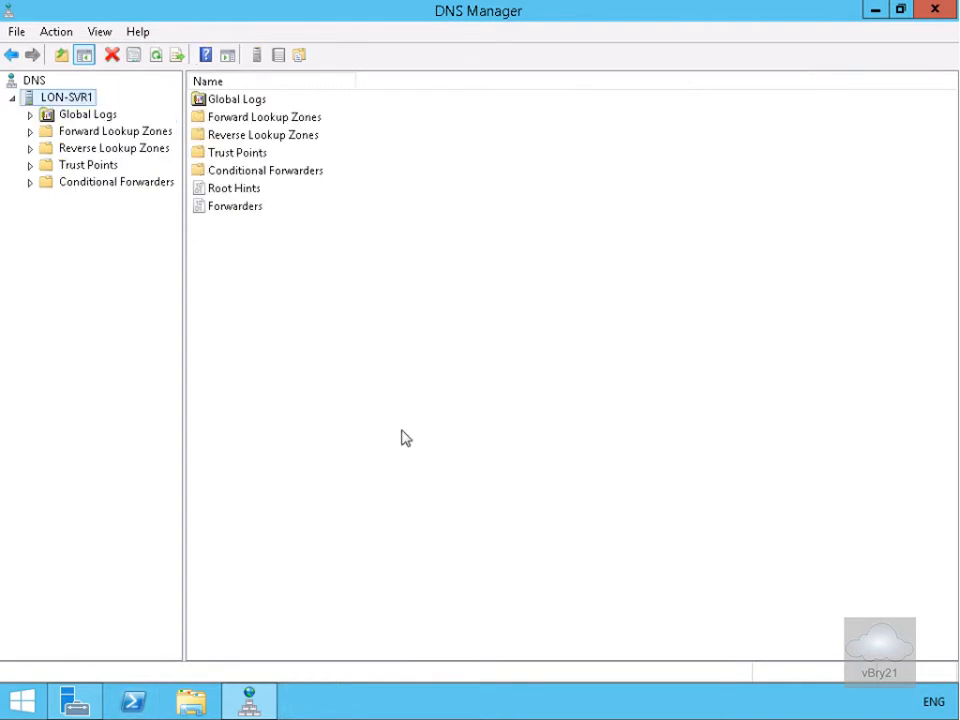
Create a primary forward lookup zone named Adatum.com on LON-SVR1, using the new zone file Adatum.com.dns and disallowing dynamic updates
click(78, 132)
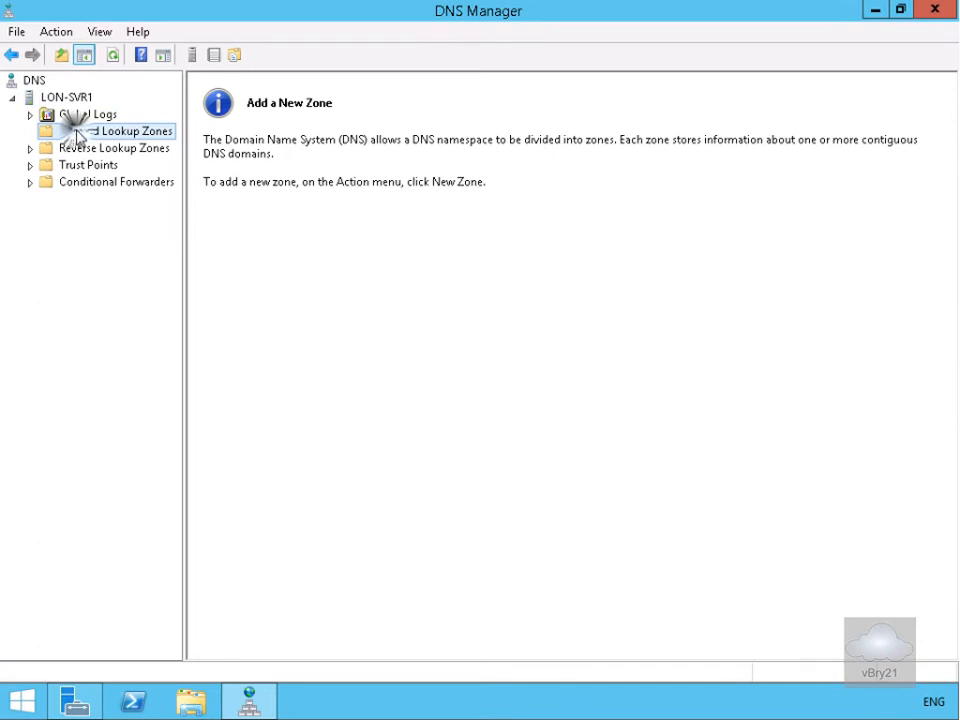
right_click(78, 134)
click(124, 143)
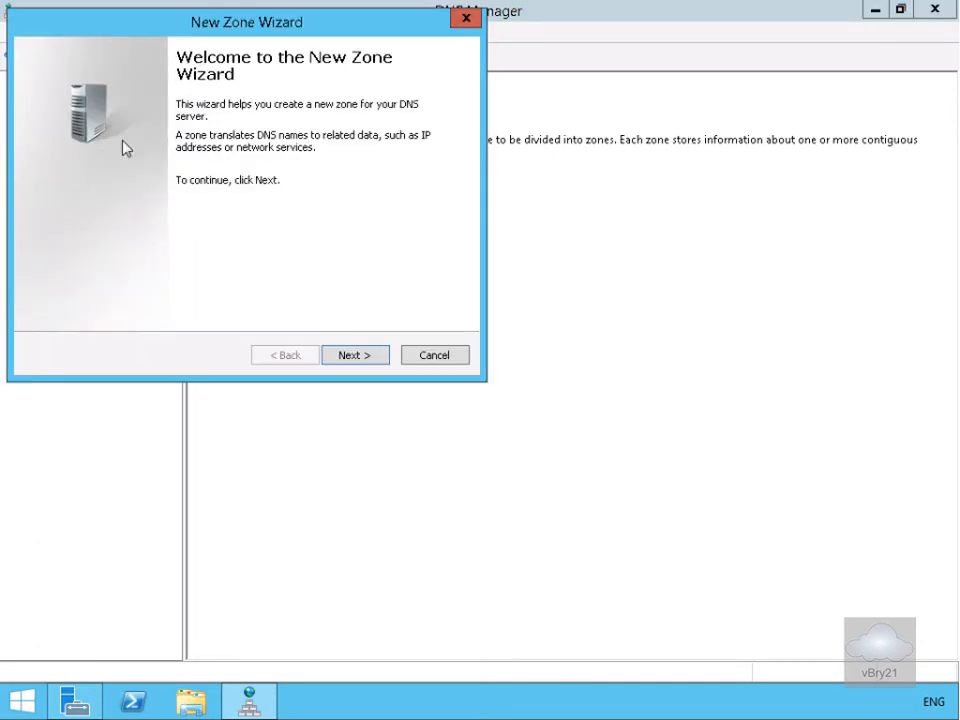
click(325, 356)
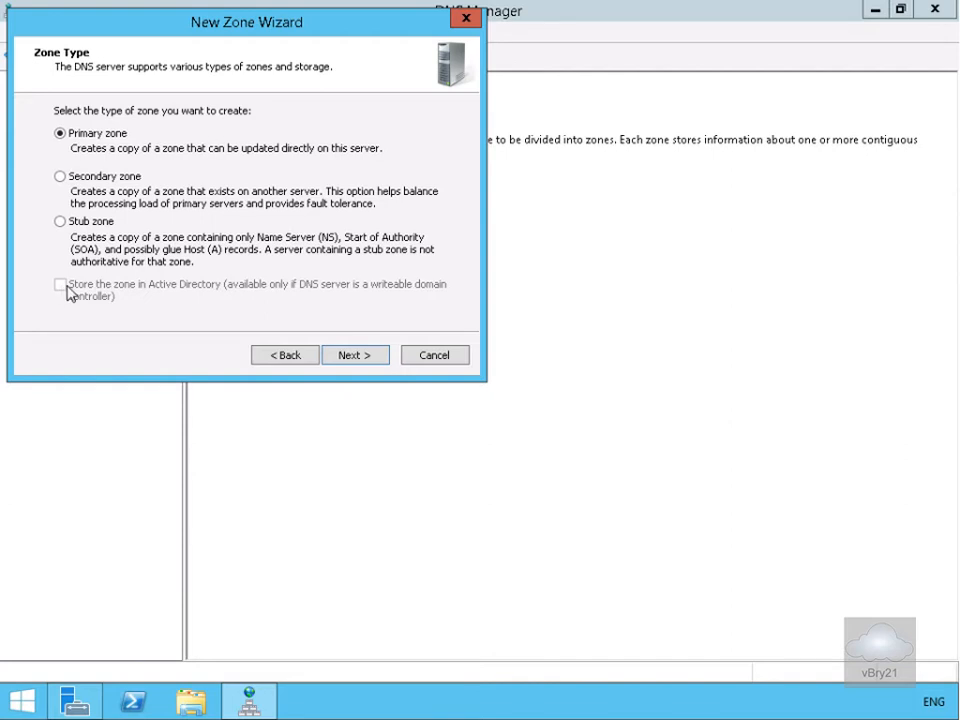
click(334, 357)
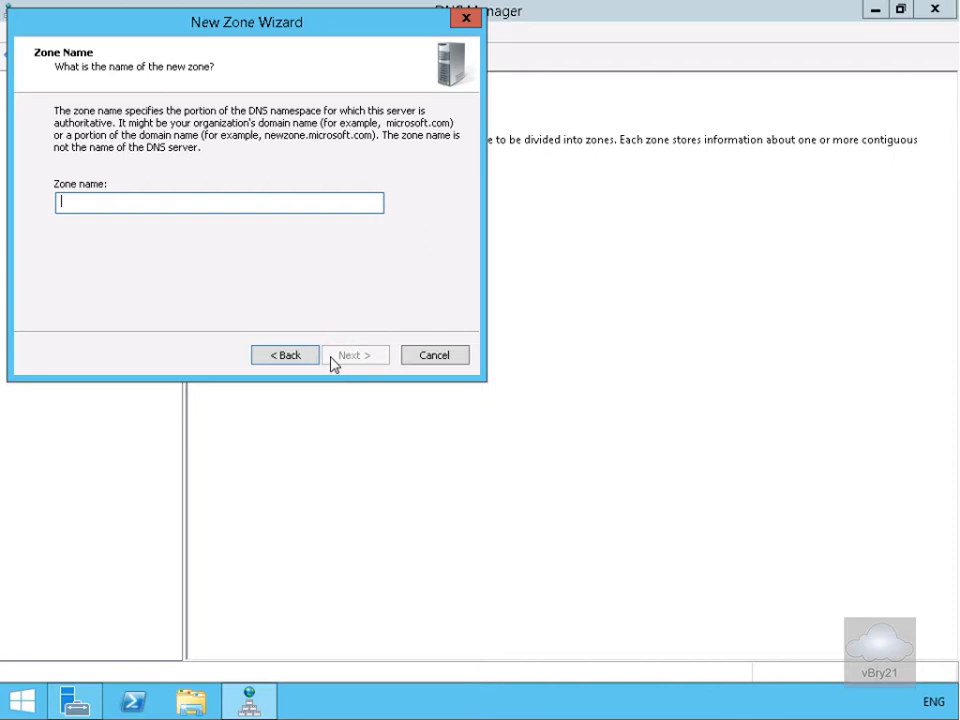
text(Adatum.com)
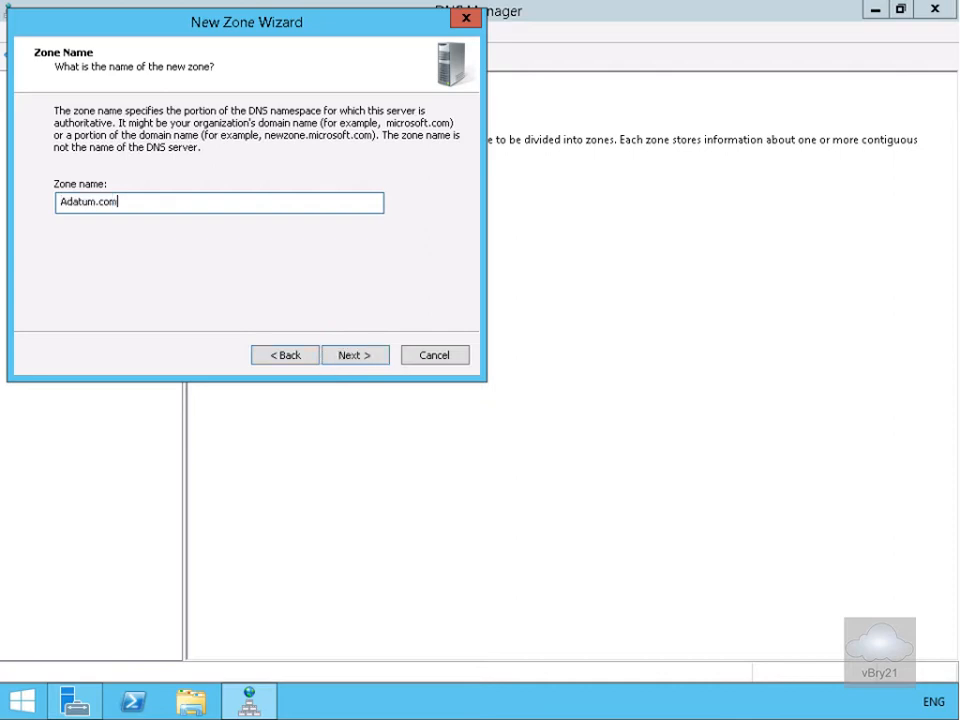
click(336, 357)
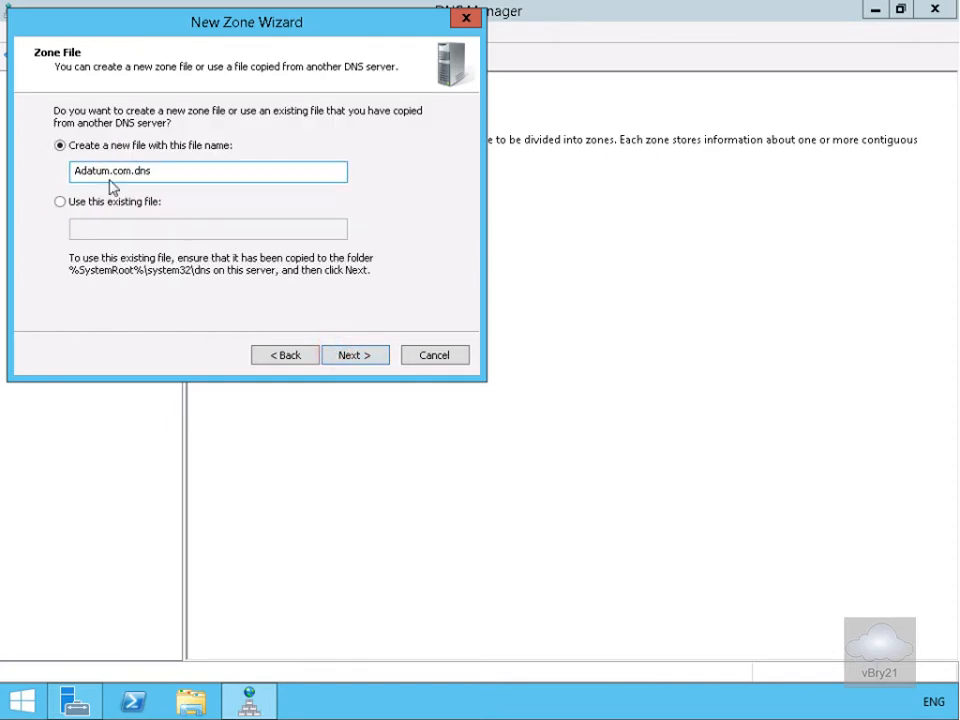
click(350, 362)
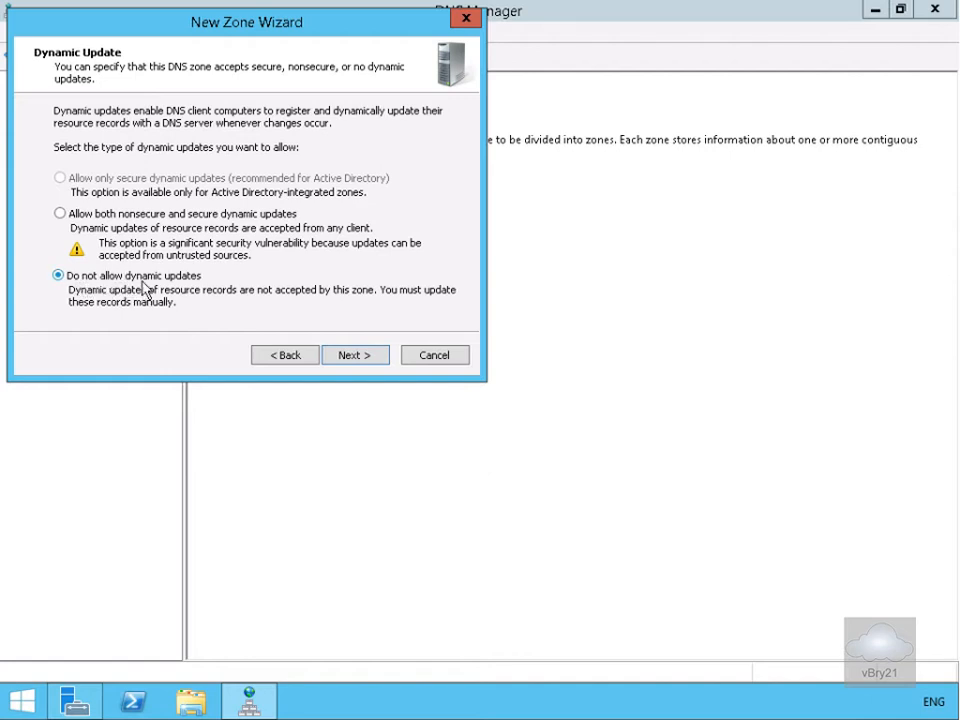
click(333, 357)
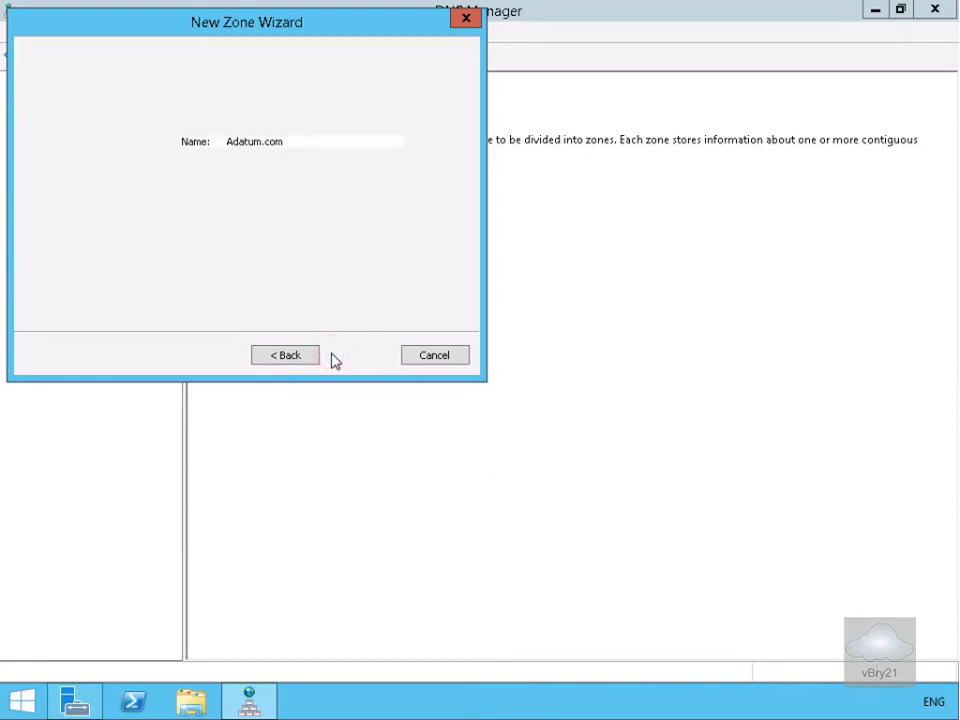
click(341, 357)
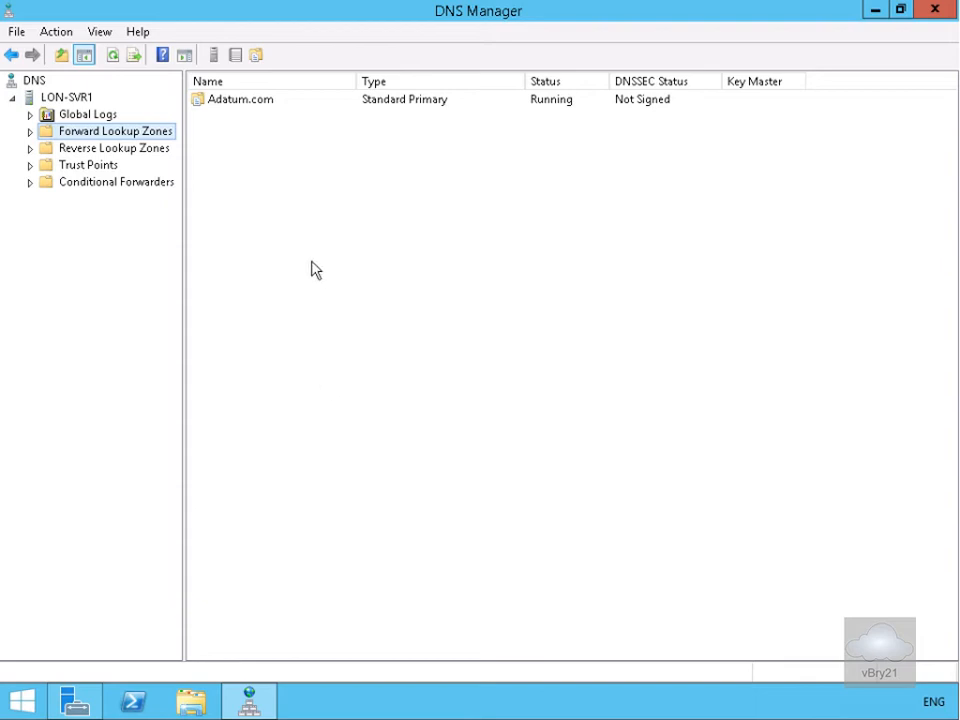
Delete the Adatum.com primary zone from LON-SVR1's forward lookup zones
right_click(242, 104)
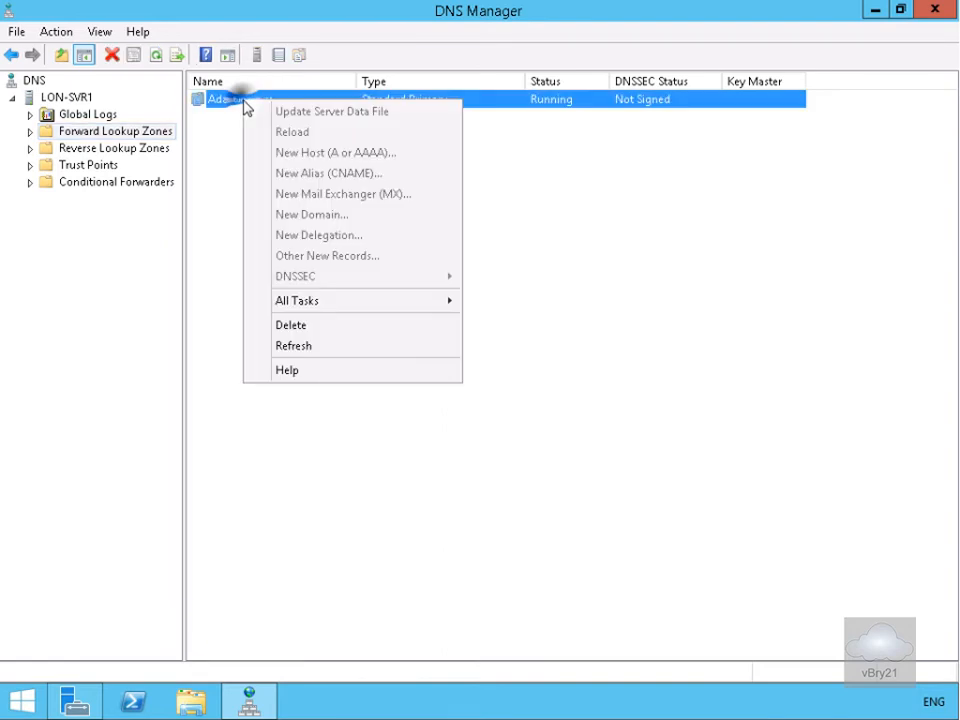
click(311, 326)
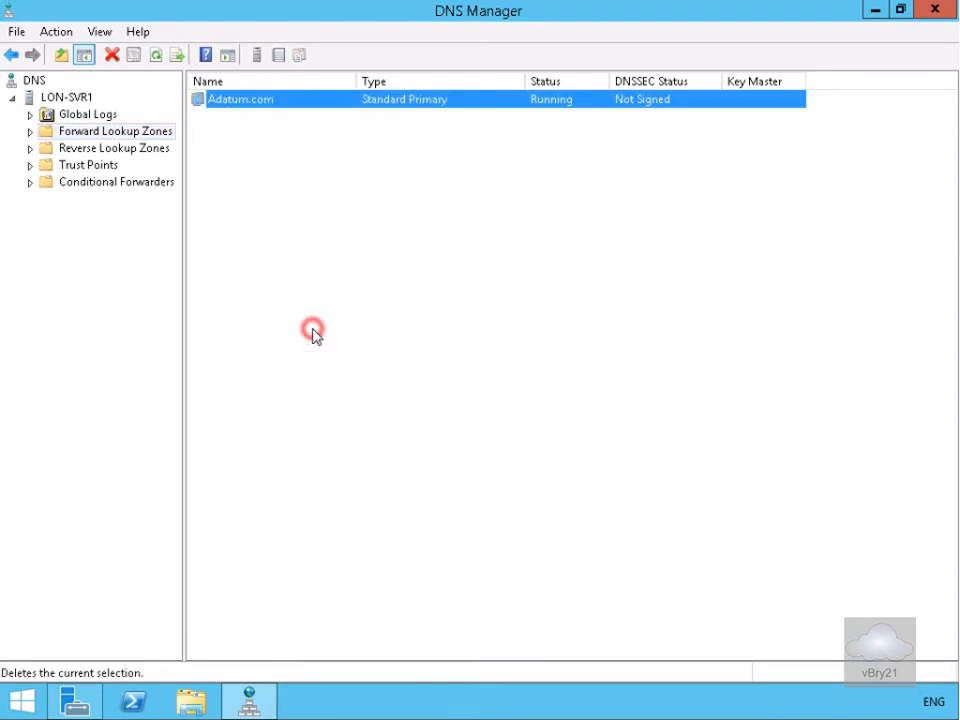
click(544, 420)
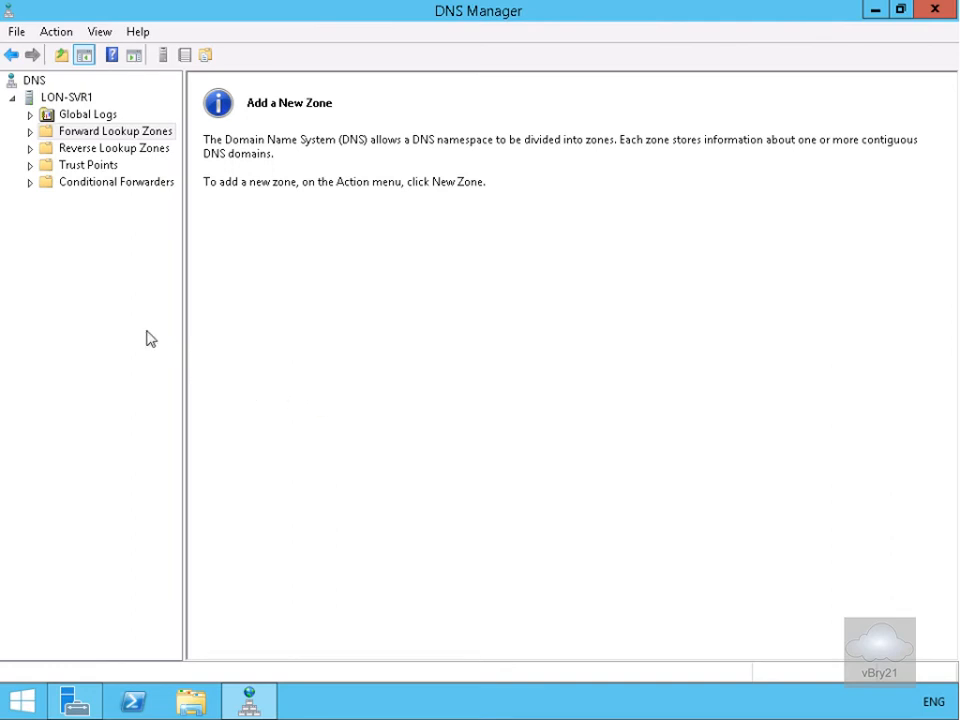
Begin a new secondary forward lookup zone named adatum.com on LON-SVR1, up to the choice of master DNS servers
right_click(110, 132)
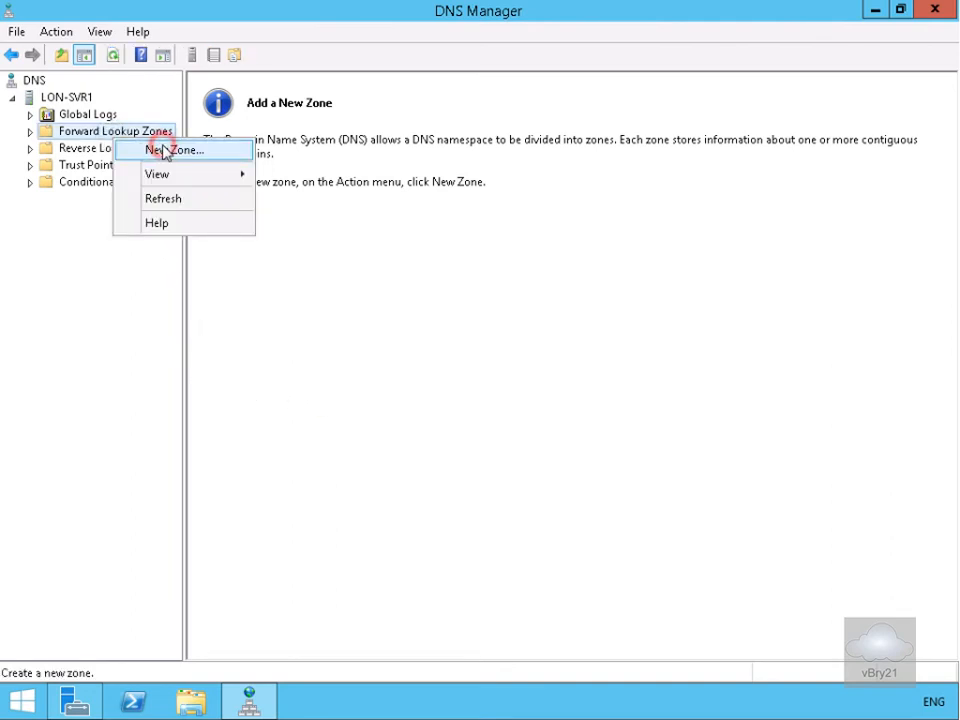
click(165, 150)
click(348, 358)
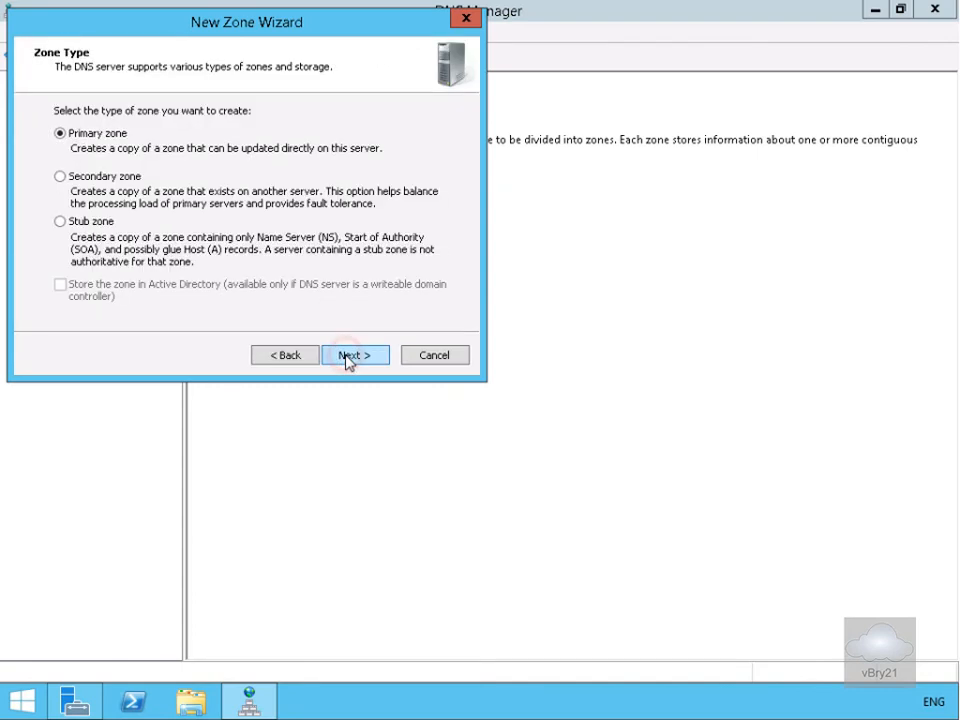
click(124, 178)
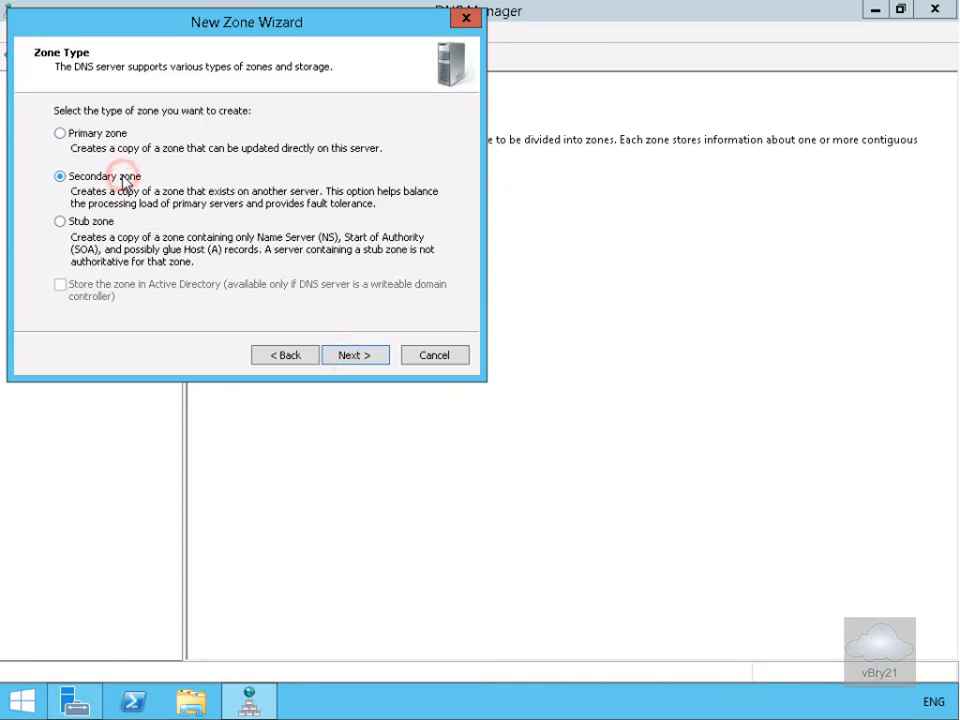
click(353, 355)
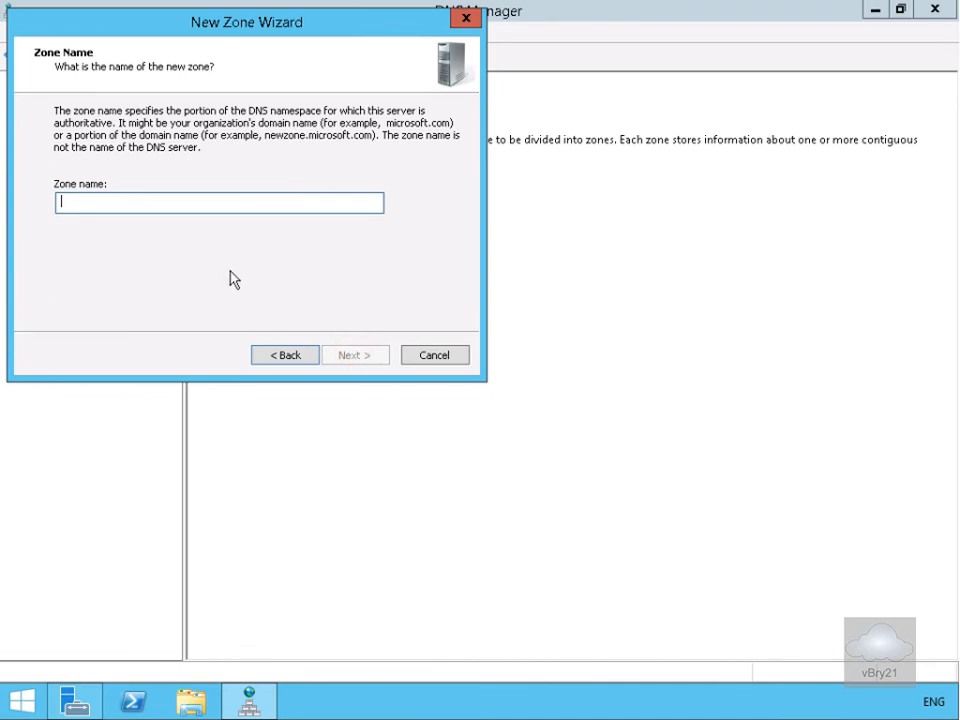
text(adat)
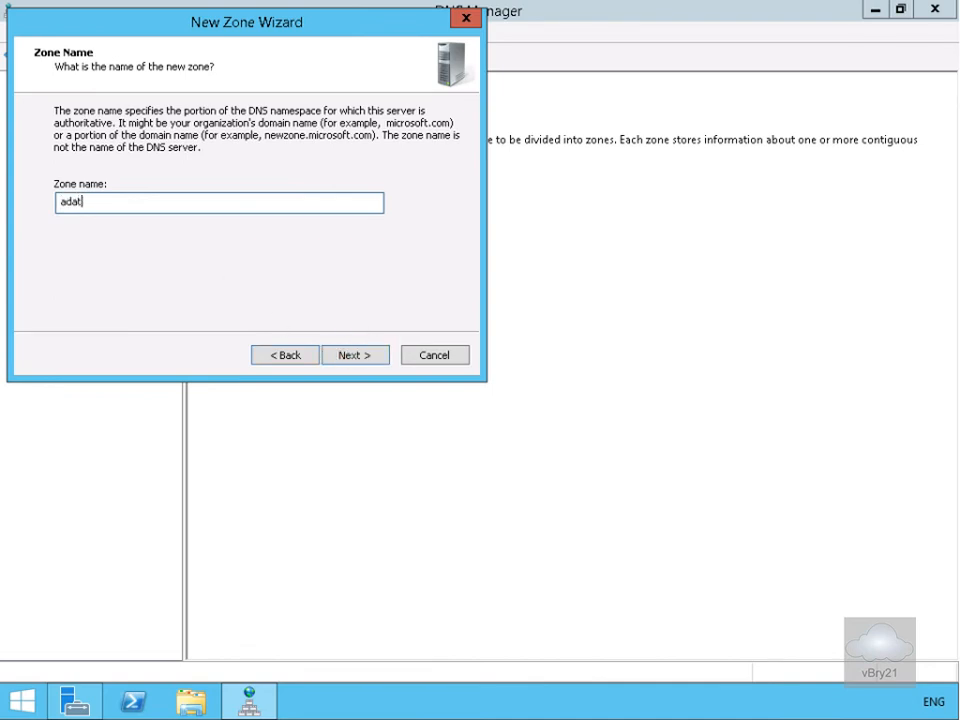
text(um.com)
click(373, 358)
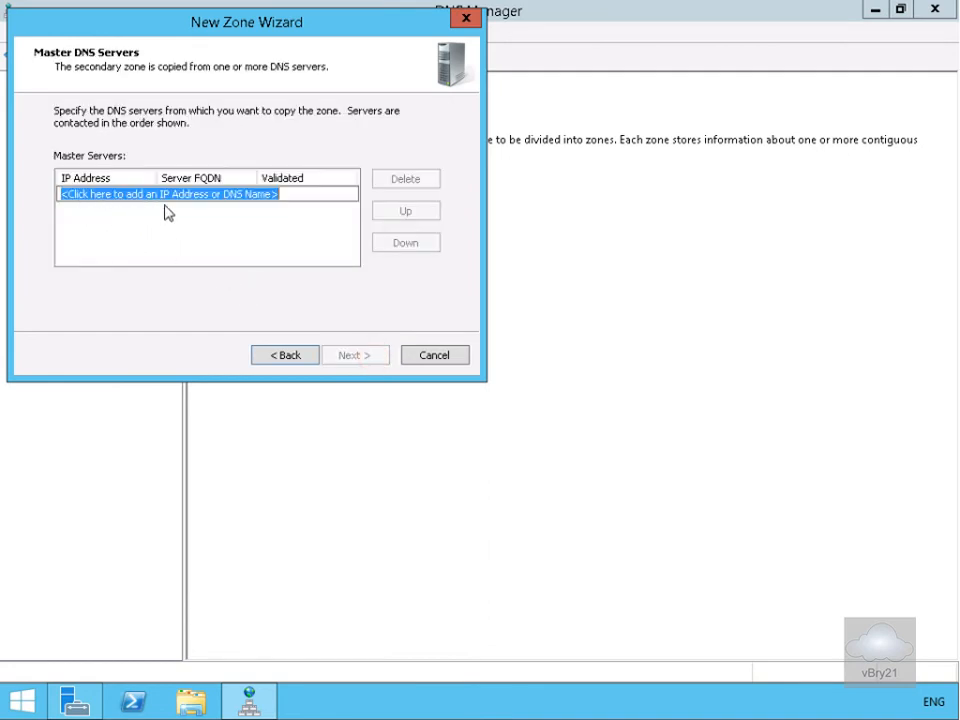
Add 172.16.0.10 as the master DNS server for the secondary adatum.com zone and finish creating the zone
text(172.16.0.10)
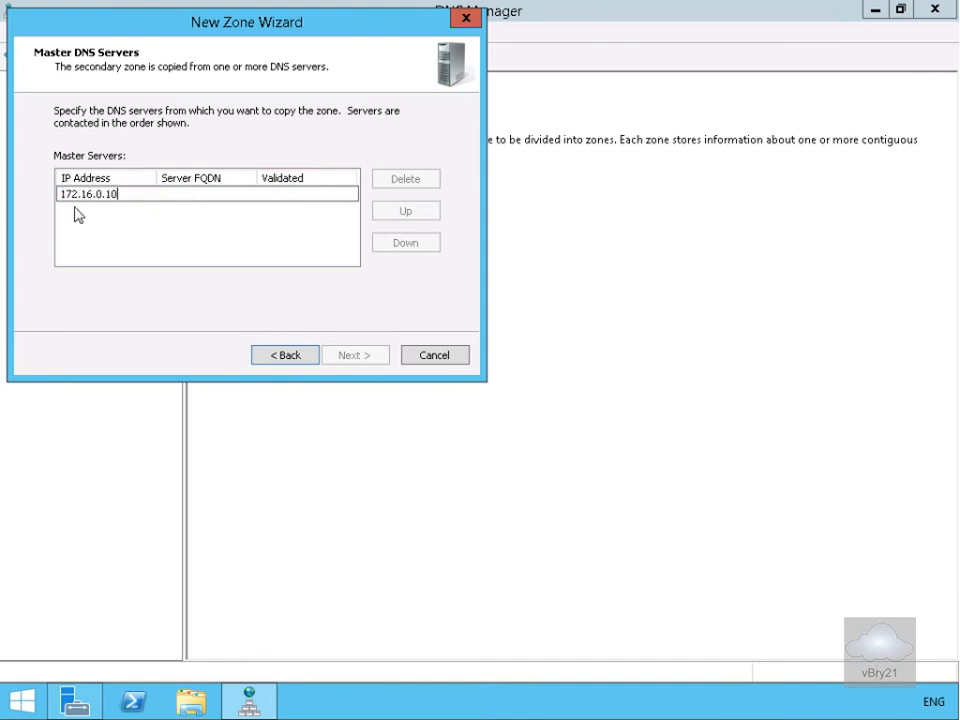
click(203, 231)
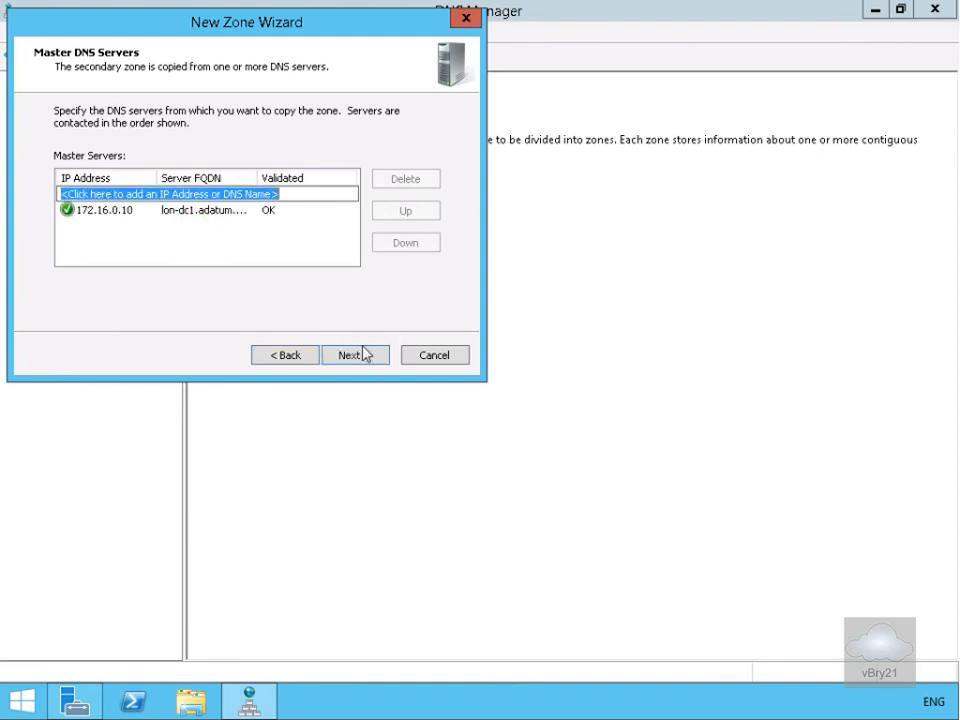
click(363, 356)
click(356, 356)
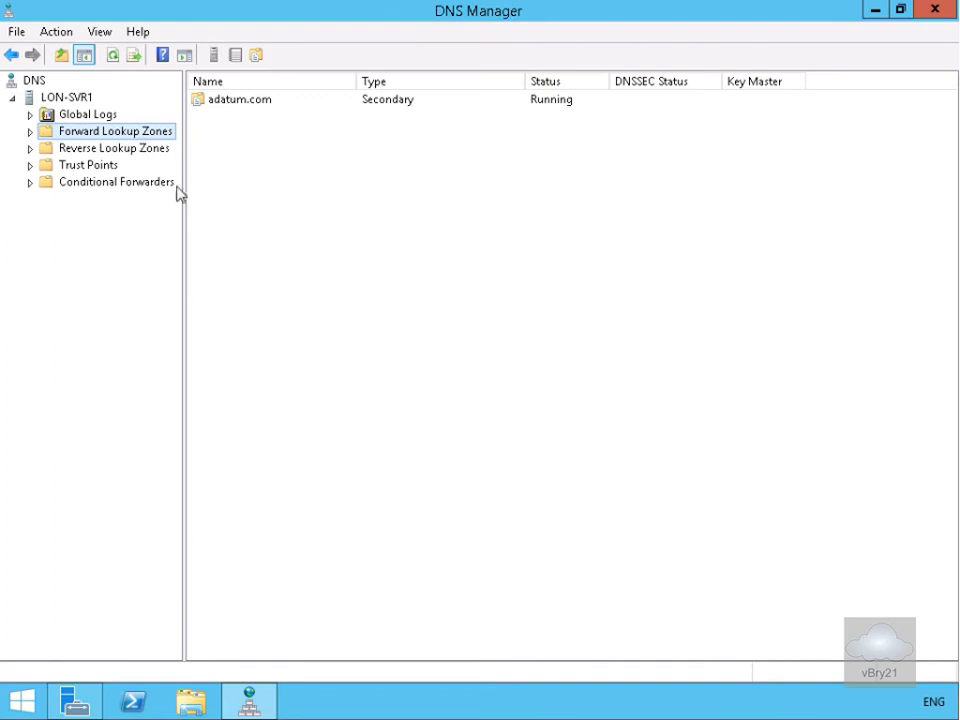
Open Windows PowerShell on LON-SVR1 and clear the console with cls
click(135, 703)
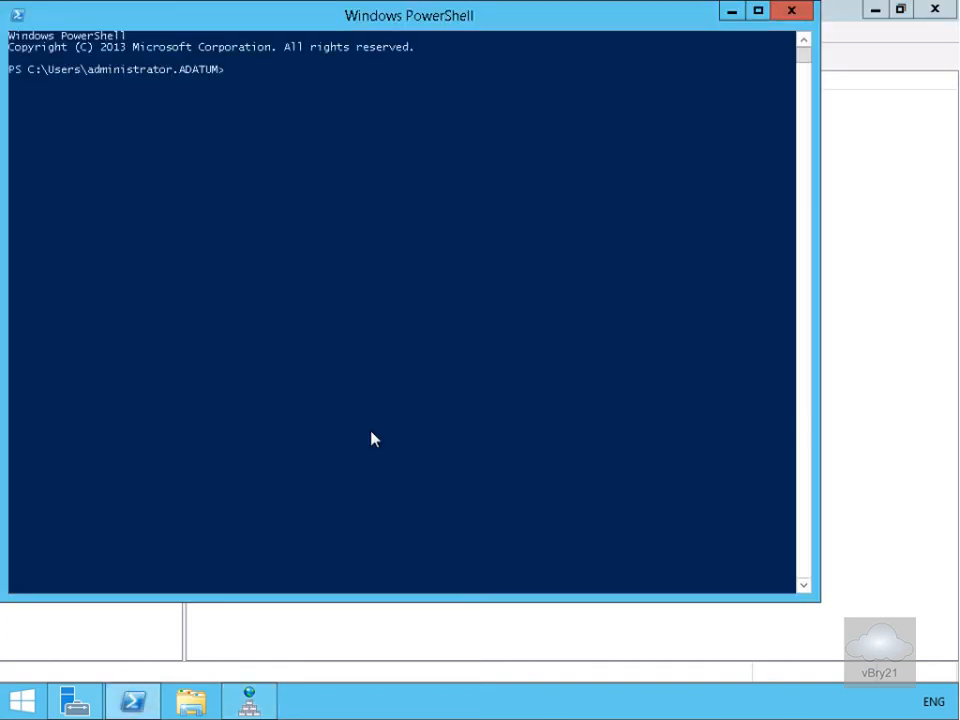
click(370, 437)
text(cls)
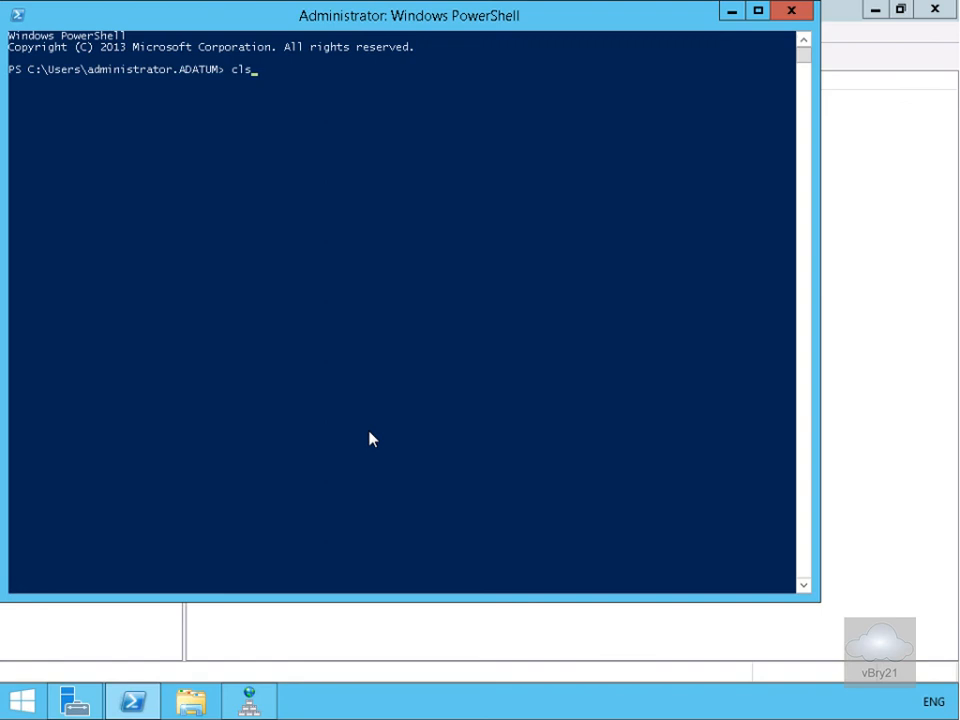
key(Return)
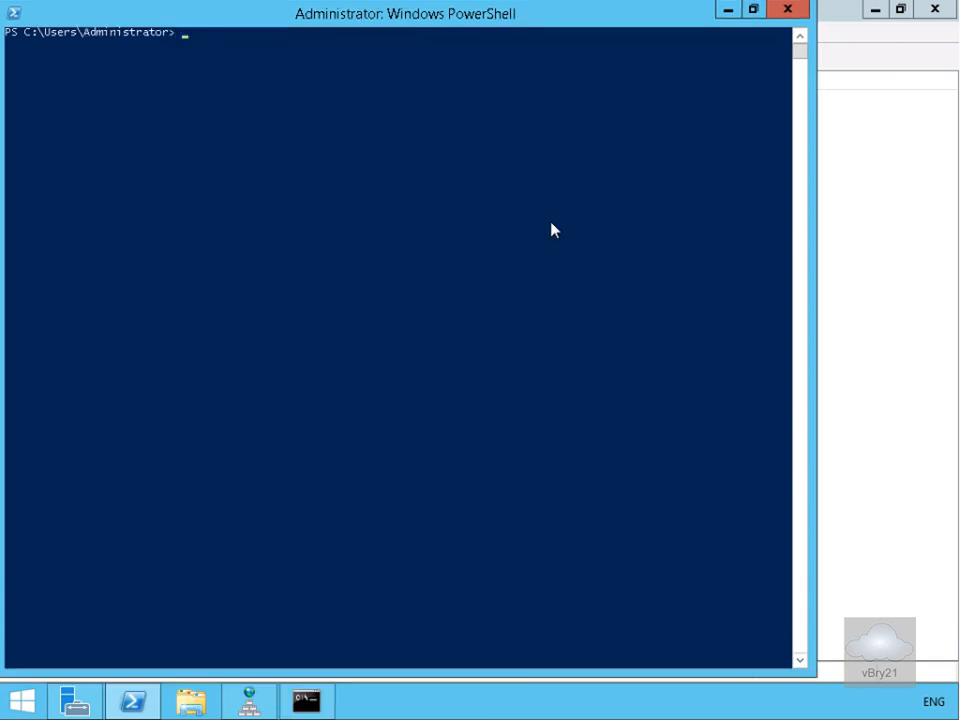
In PowerShell on LON-DC1, run Add-DnsServerPrimaryZone for Woodgrovebank.com with DynamicUpdate Secure and ReplicationScope Domain, and refresh the forward lookup zones in DNS Manager
right_click(265, 306)
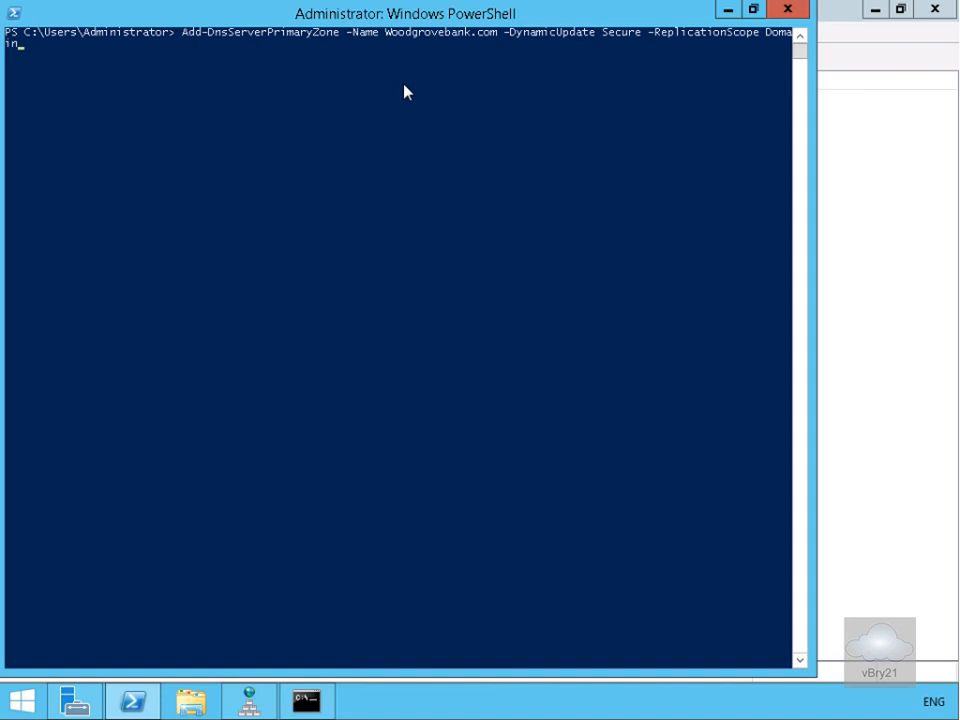
key(Return)
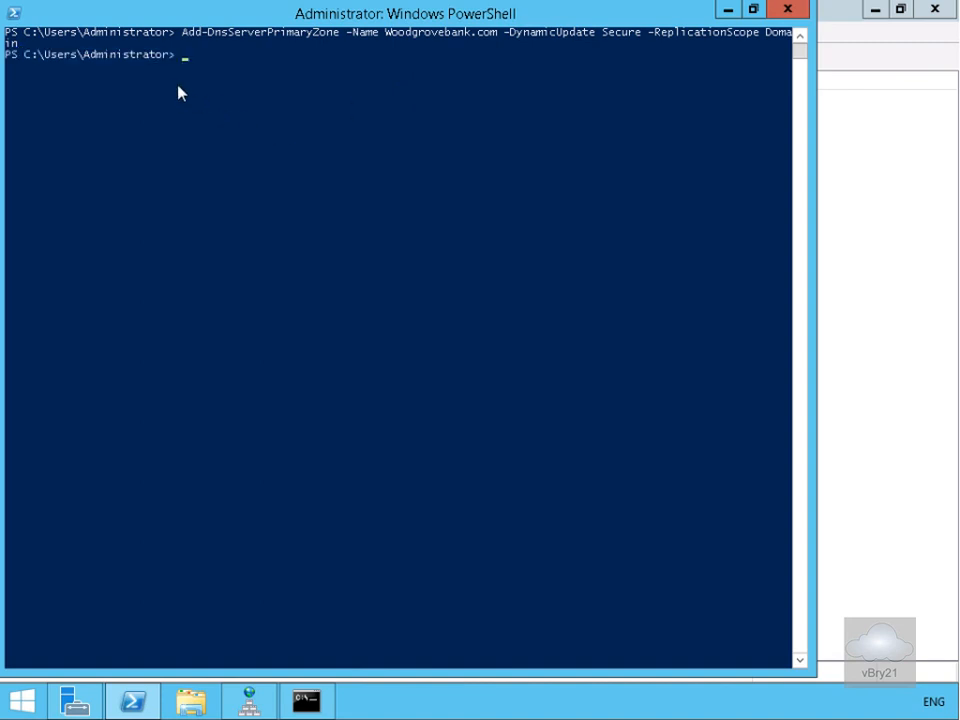
click(240, 700)
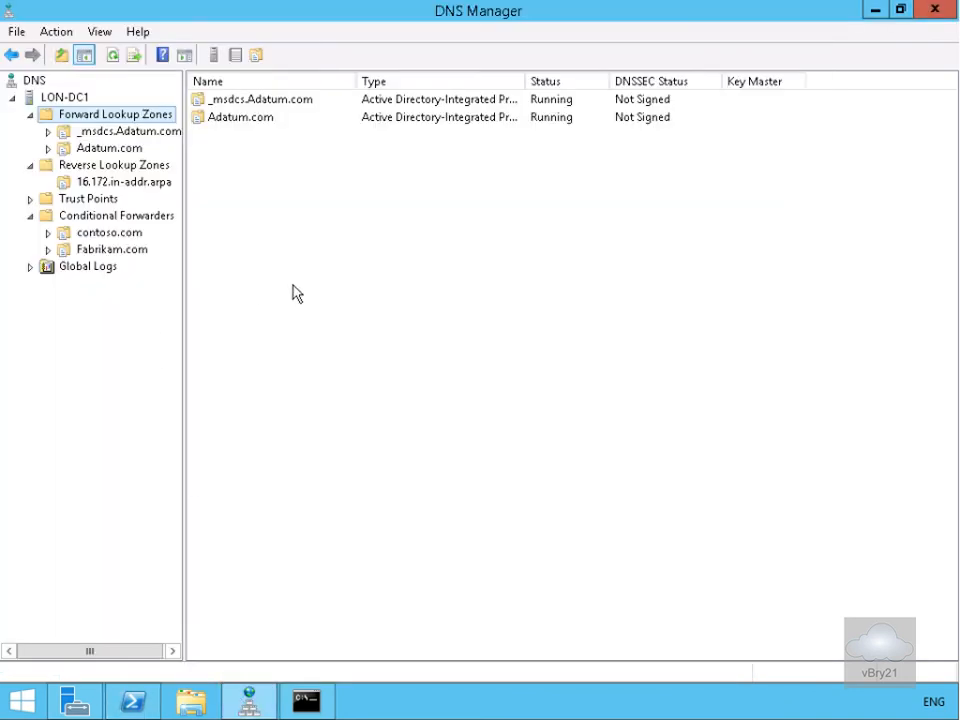
click(112, 54)
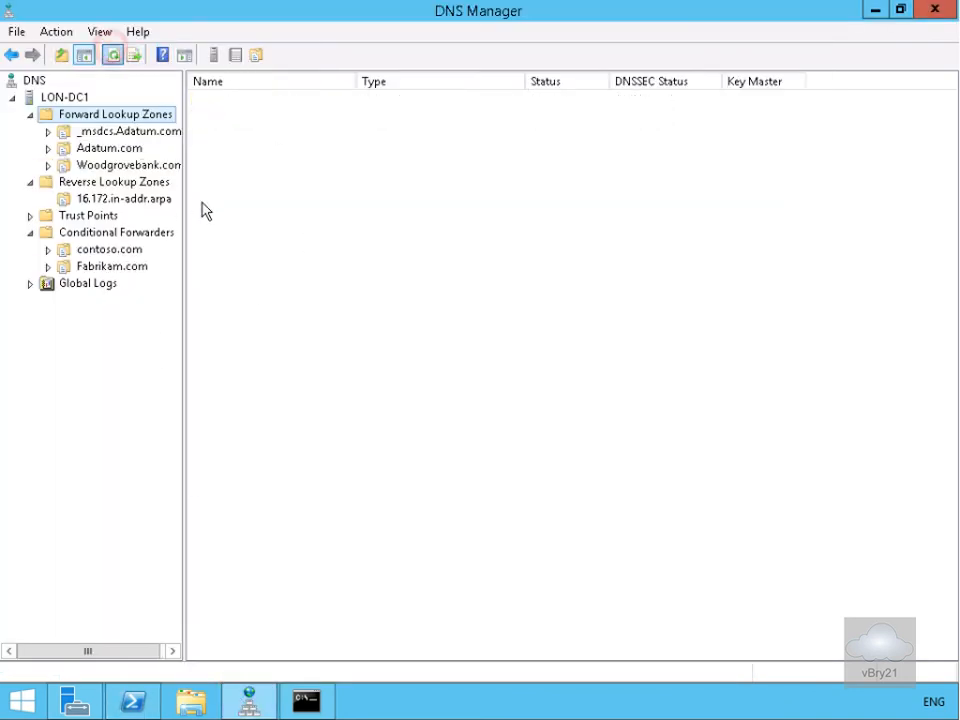